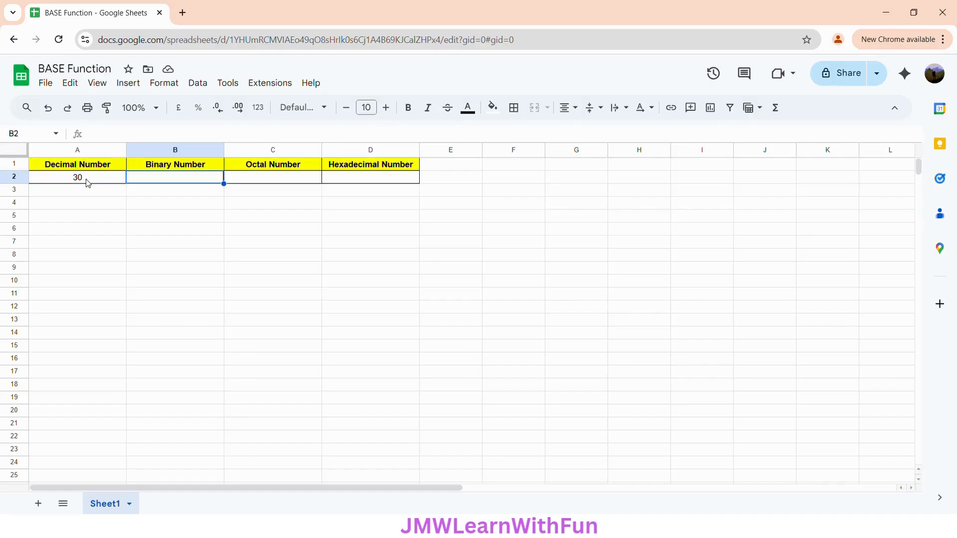
{"action": "left_click", "coordinate": [257, 183]}
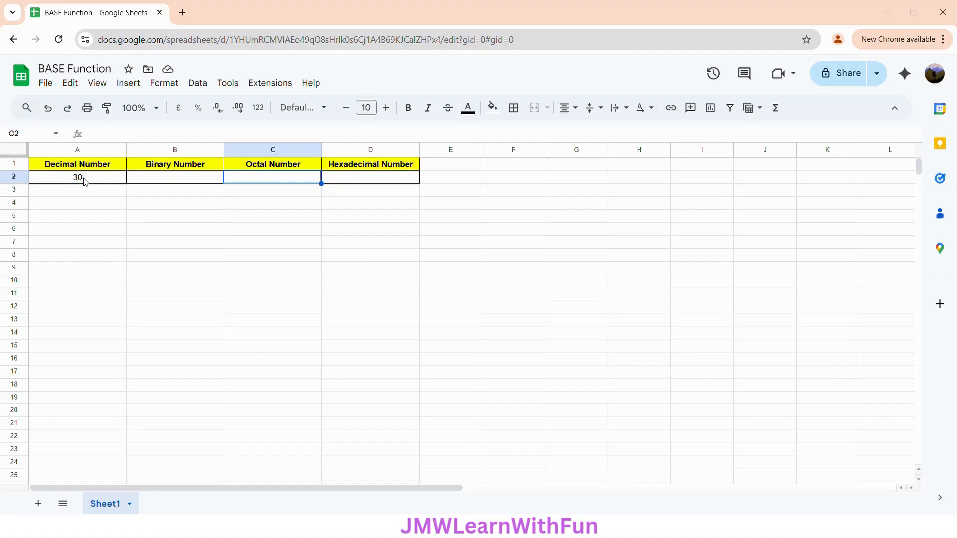
{"action": "left_click", "coordinate": [344, 185]}
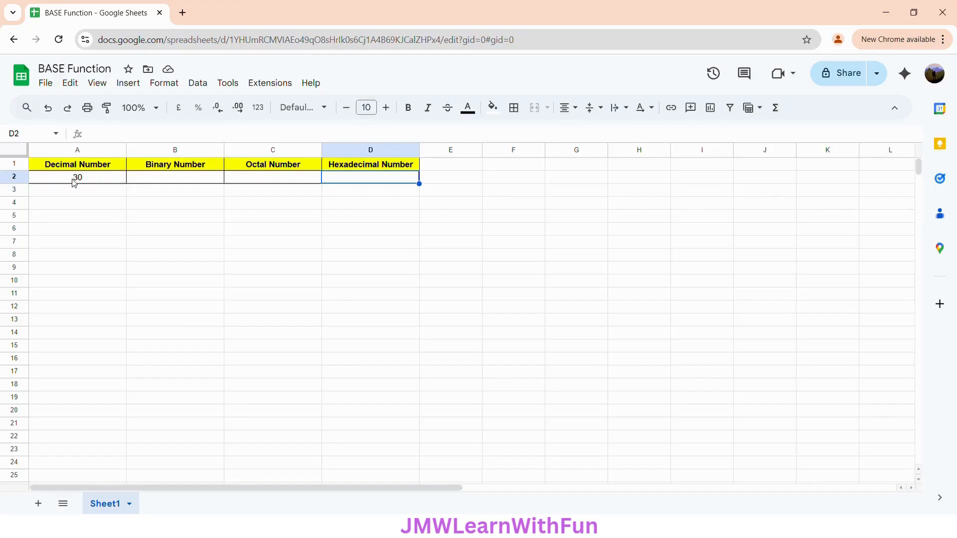
- Enter the formula =BASE(A2,2,8) in cell B2 to convert the decimal number to binary with a minimum length of 8
{"action": "left_click", "coordinate": [161, 182]}
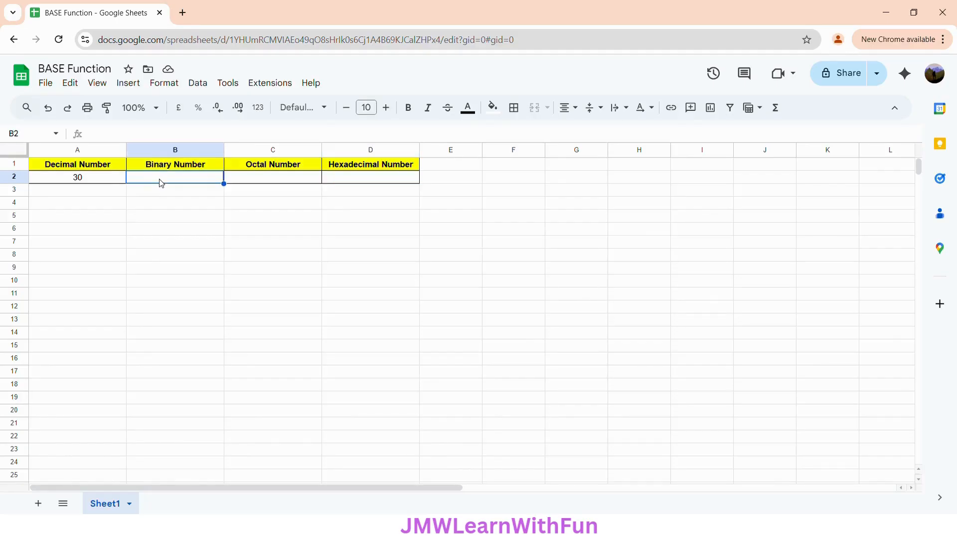
{"action": "type", "text": "=BASE"}
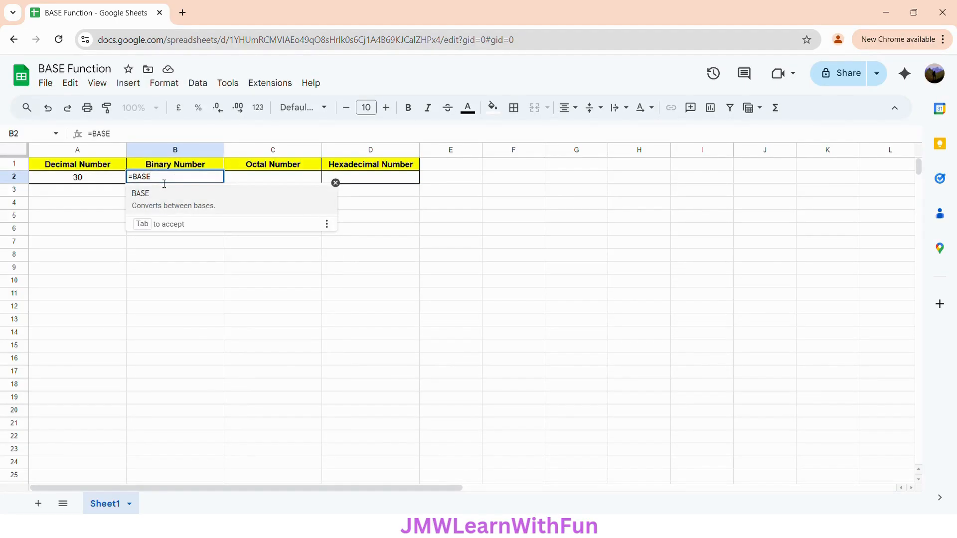
{"action": "left_click", "coordinate": [218, 212]}
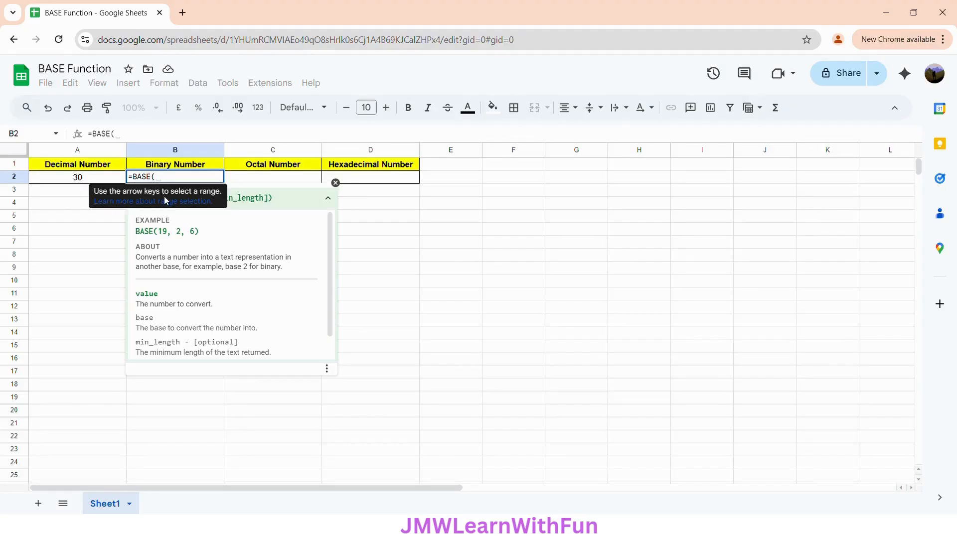
{"action": "left_click", "coordinate": [91, 186]}
{"action": "type", "text": ","}
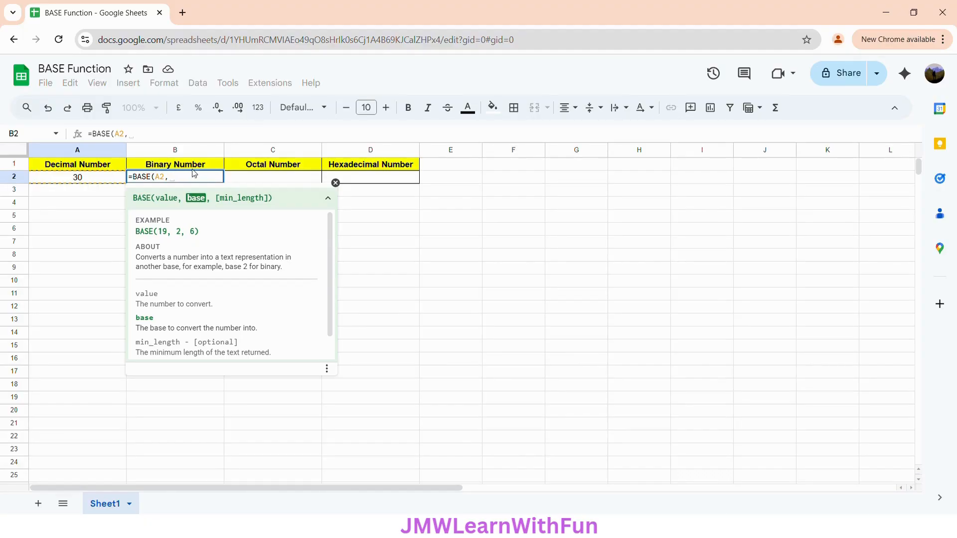
{"action": "type", "text": "2"}
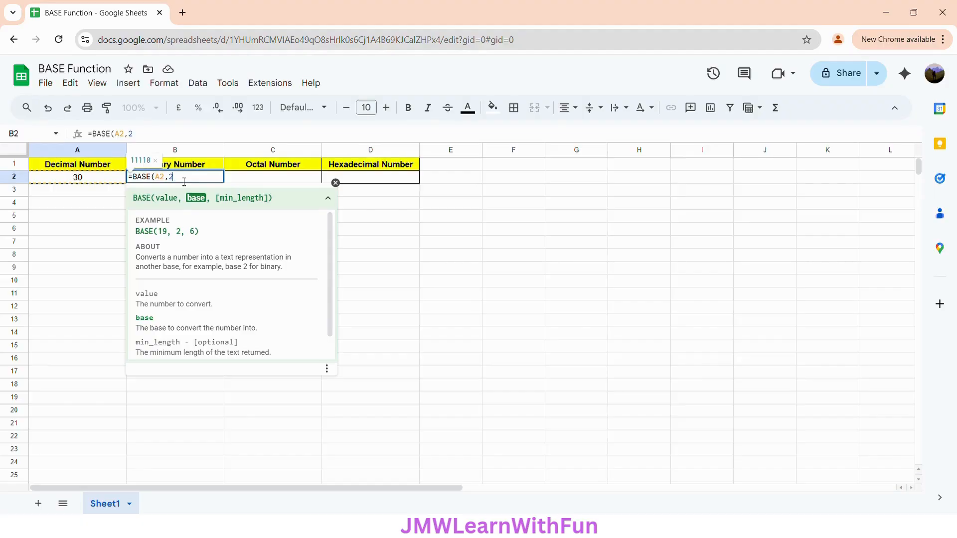
{"action": "type", "text": ","}
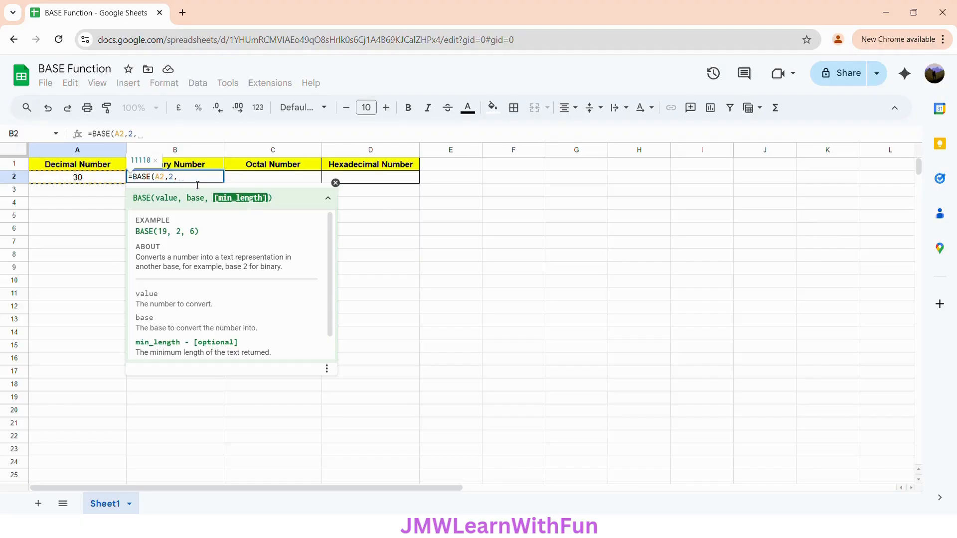
{"action": "type", "text": "8"}
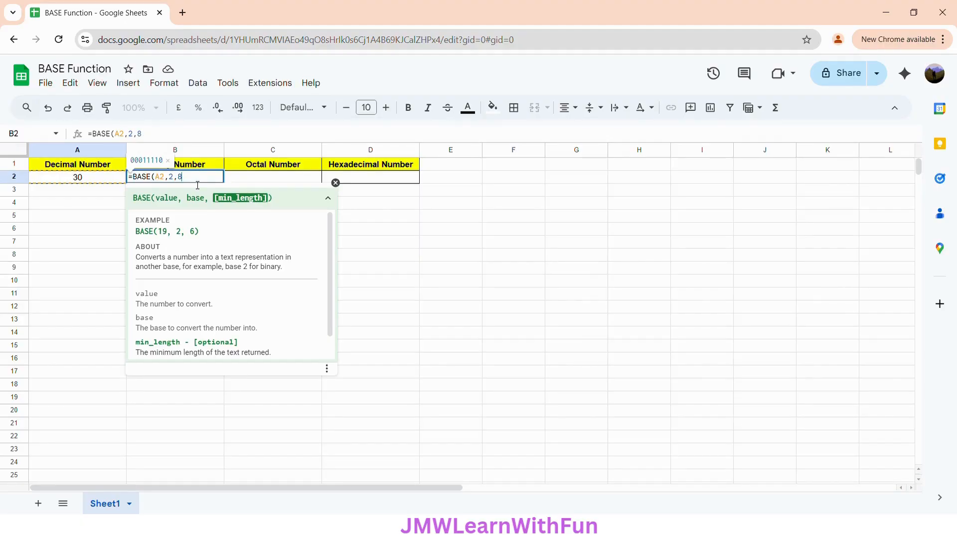
{"action": "type", "text": ")"}
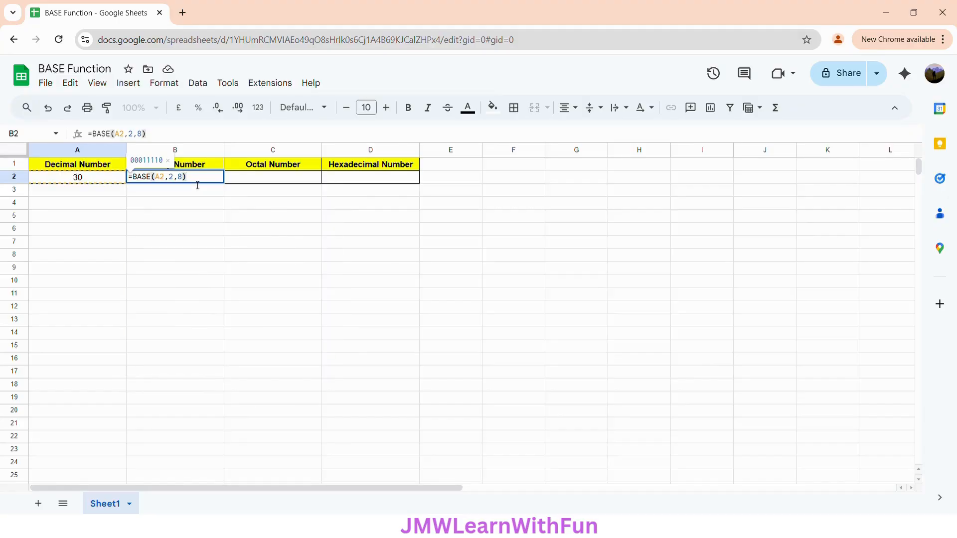
{"action": "key", "text": "Return"}
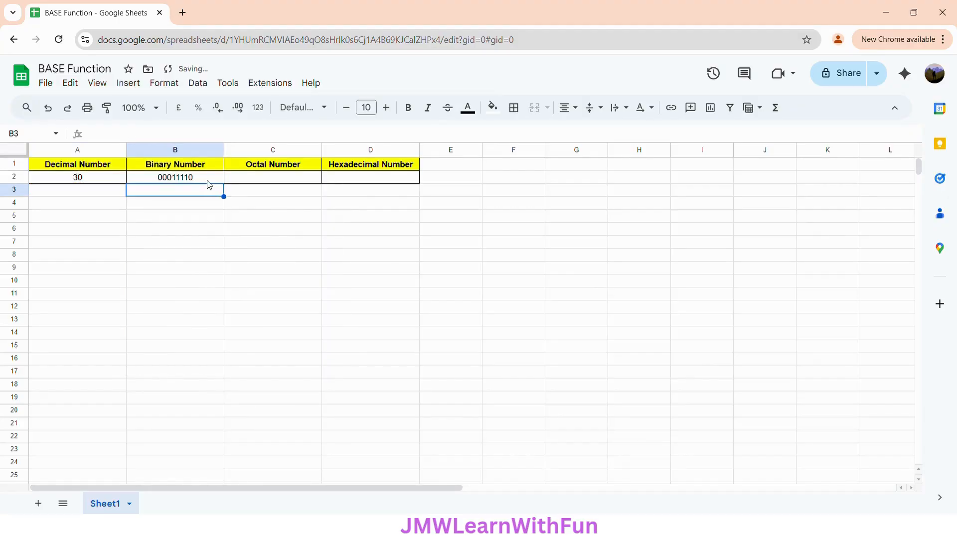
{"action": "left_click", "coordinate": [207, 180]}
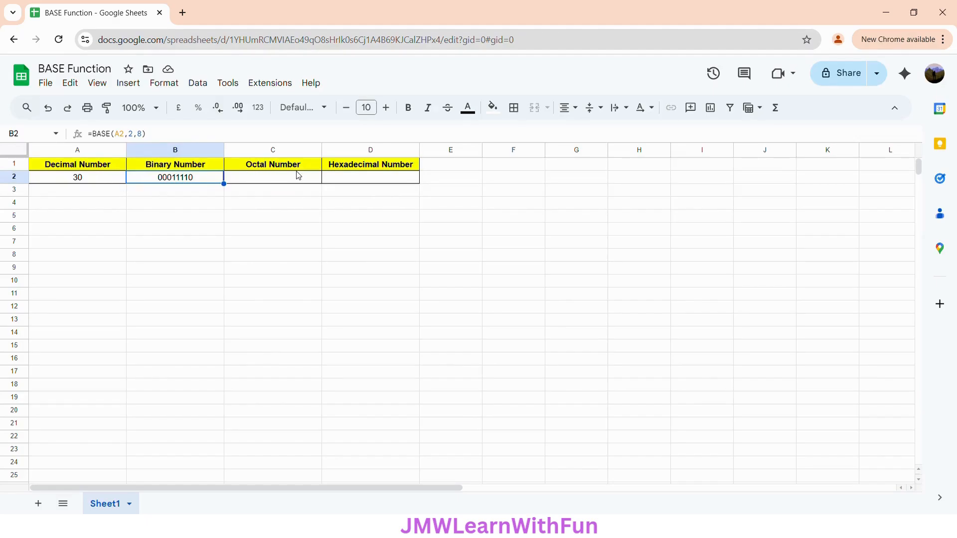
- Enter the formula =BASE(A2,8) in cell C2 to convert the decimal number to octal
{"action": "left_click", "coordinate": [283, 185]}
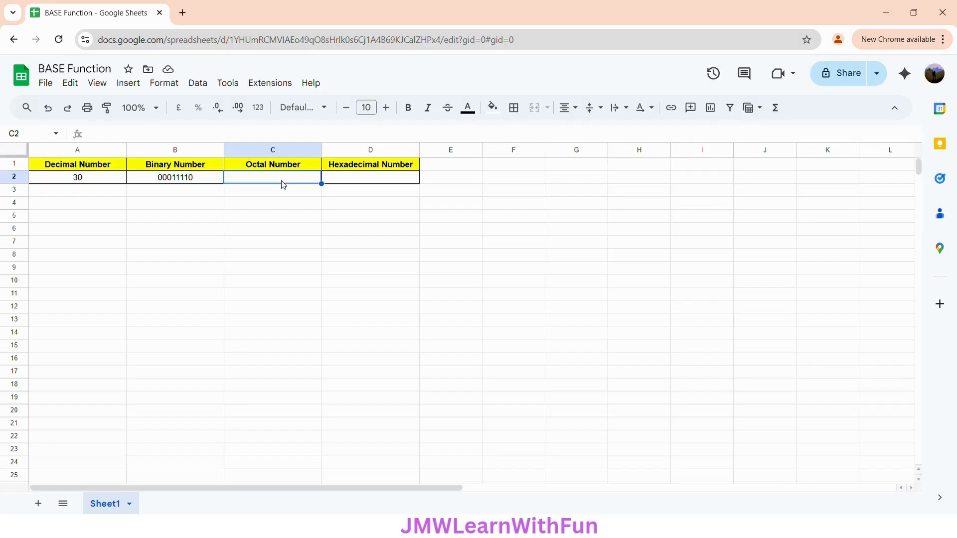
{"action": "type", "text": "="}
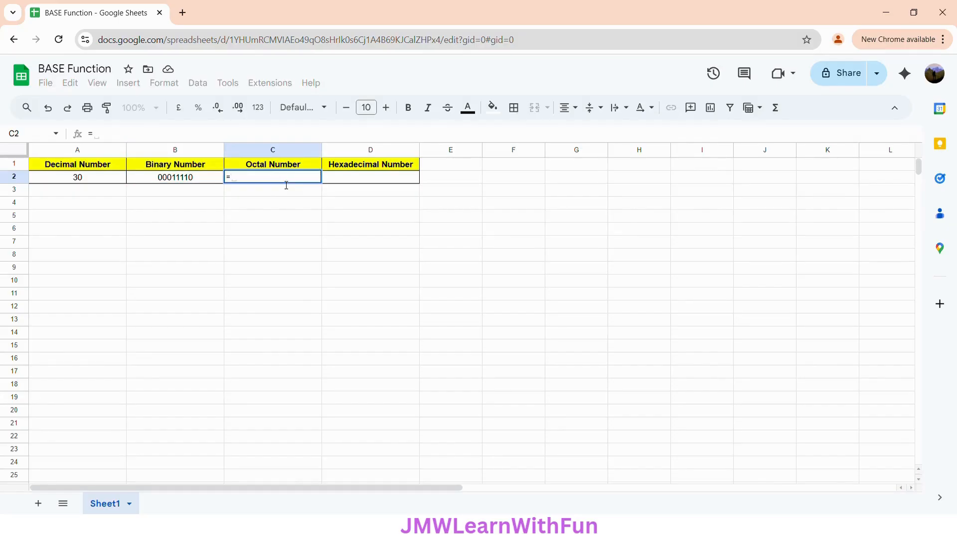
{"action": "type", "text": "BASE"}
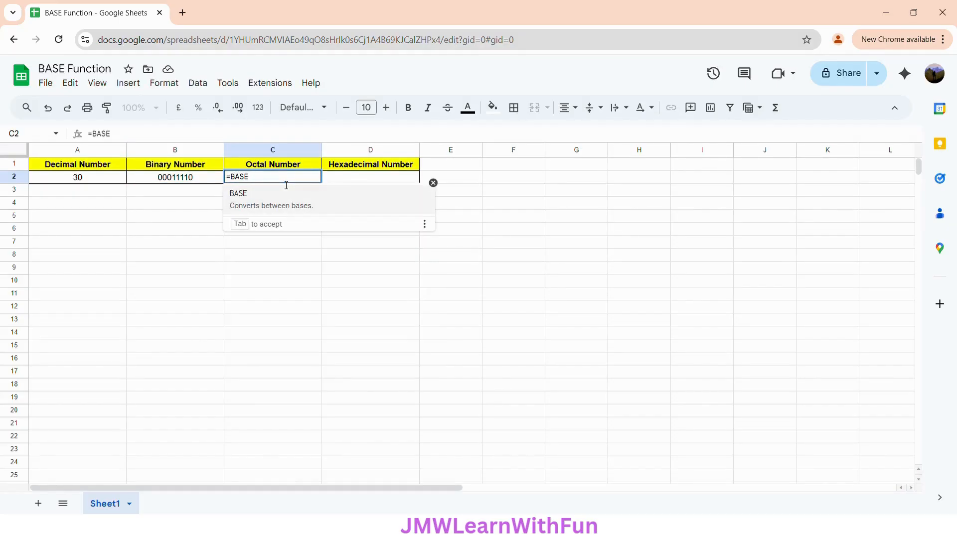
{"action": "type", "text": "("}
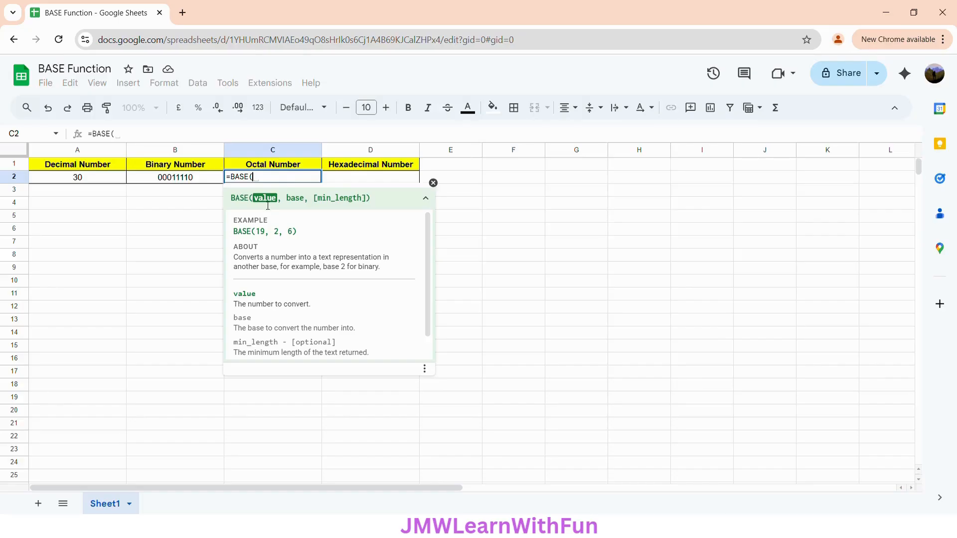
{"action": "left_click", "coordinate": [86, 182]}
{"action": "type", "text": ","}
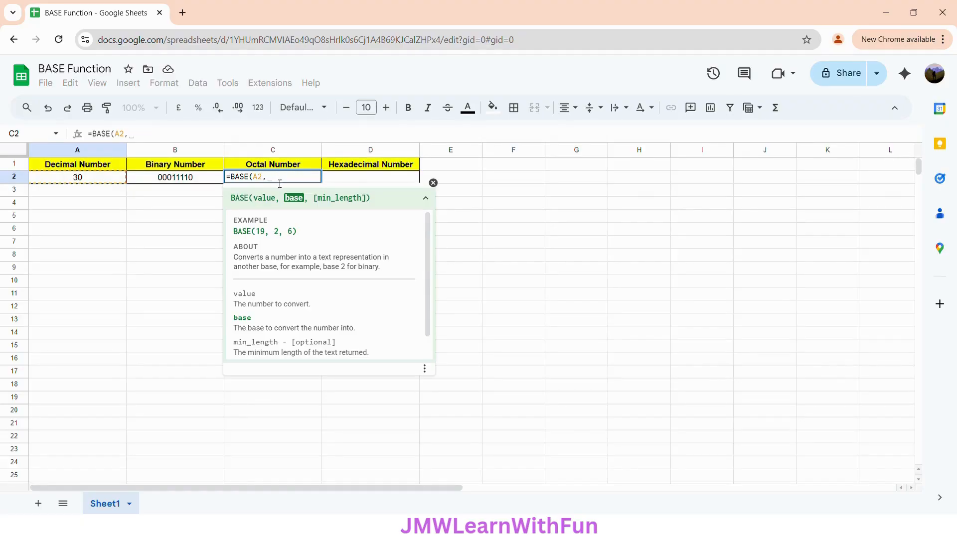
{"action": "type", "text": "8"}
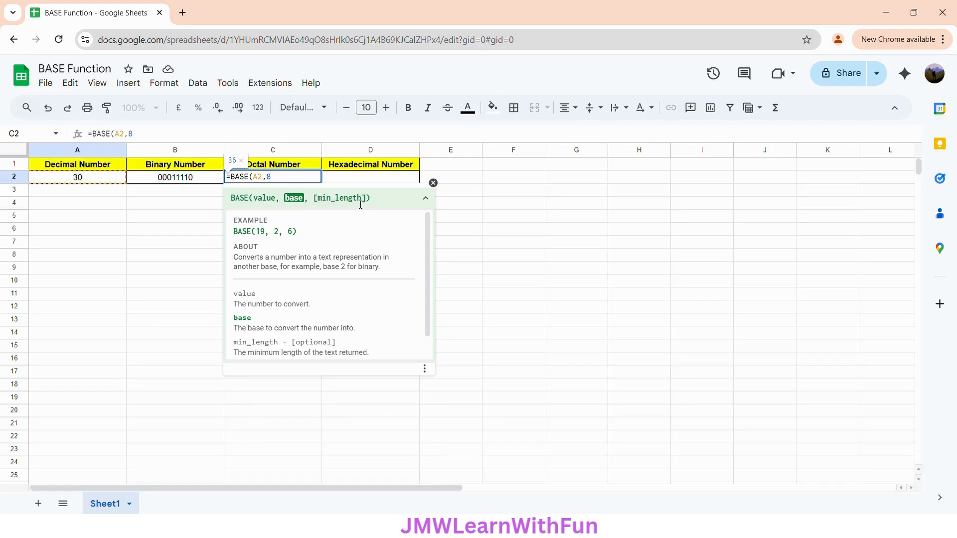
{"action": "type", "text": ")"}
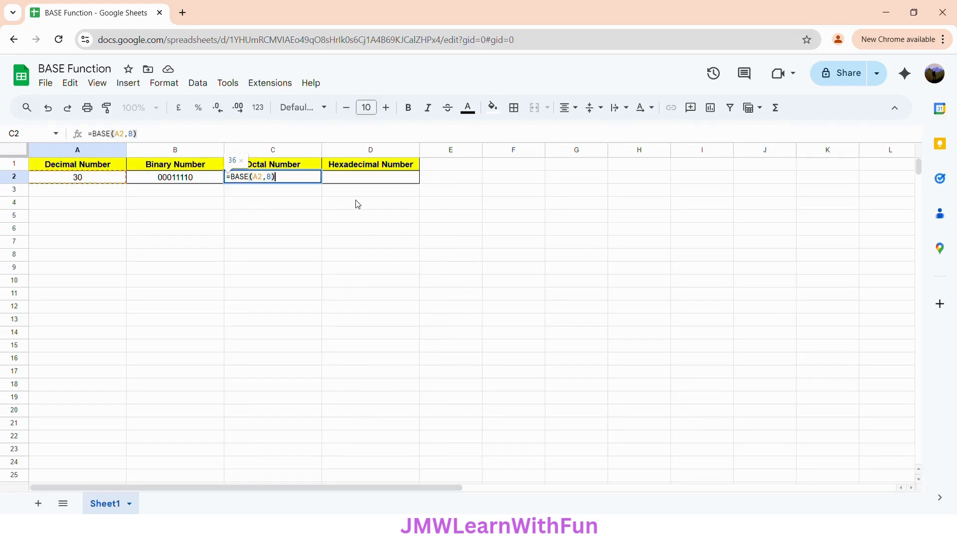
{"action": "key", "text": "Return"}
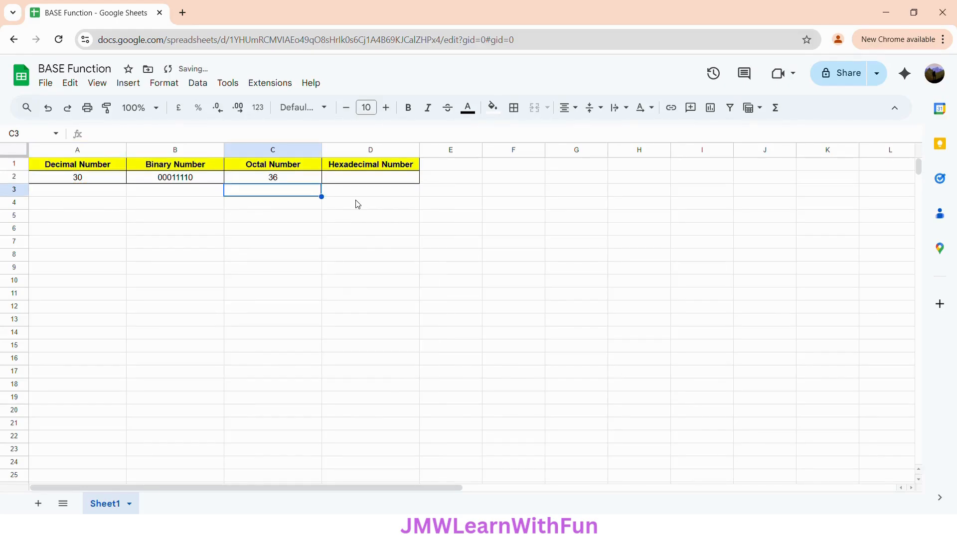
{"action": "left_click", "coordinate": [295, 180]}
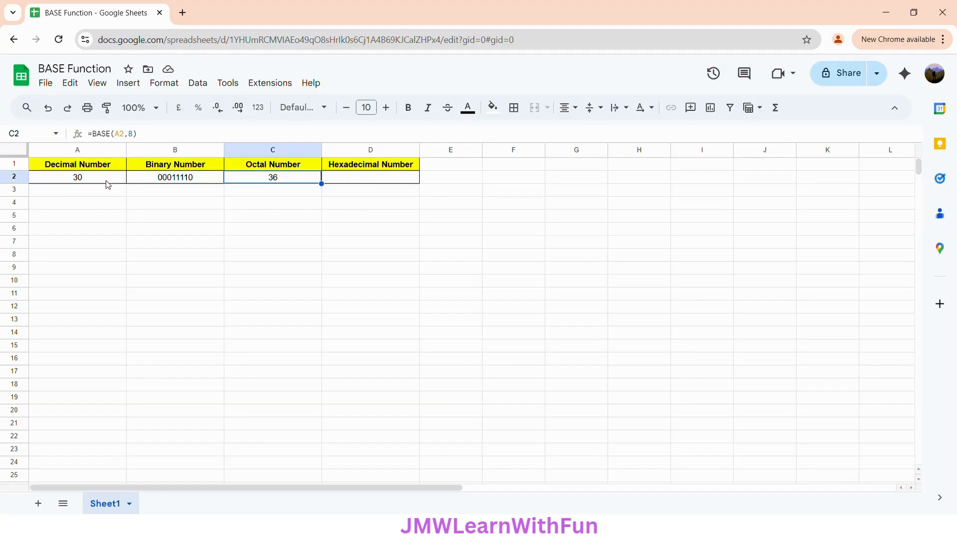
- Enter the formula =BASE(A2,16) in cell D2 to convert the decimal number to hexadecimal
{"action": "left_click", "coordinate": [354, 181]}
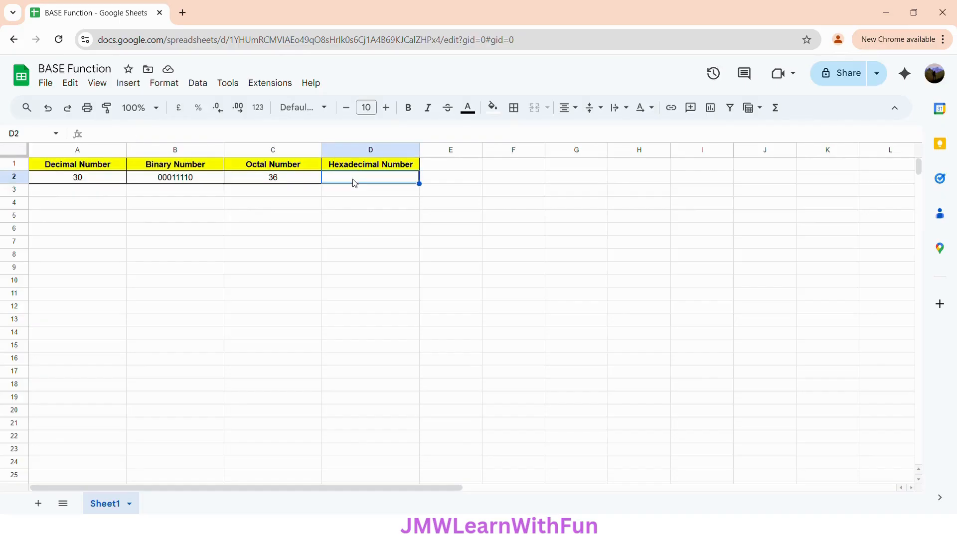
{"action": "type", "text": "=BASE"}
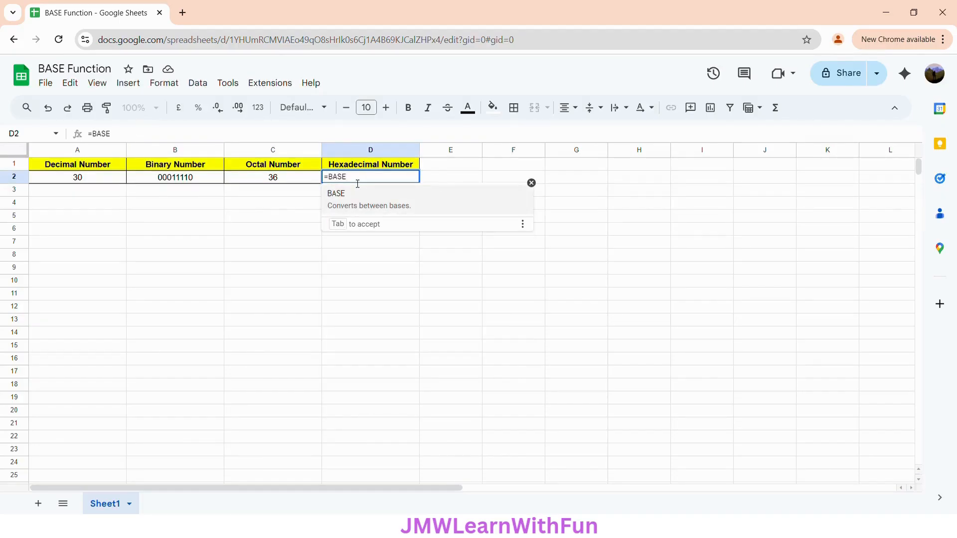
{"action": "type", "text": "("}
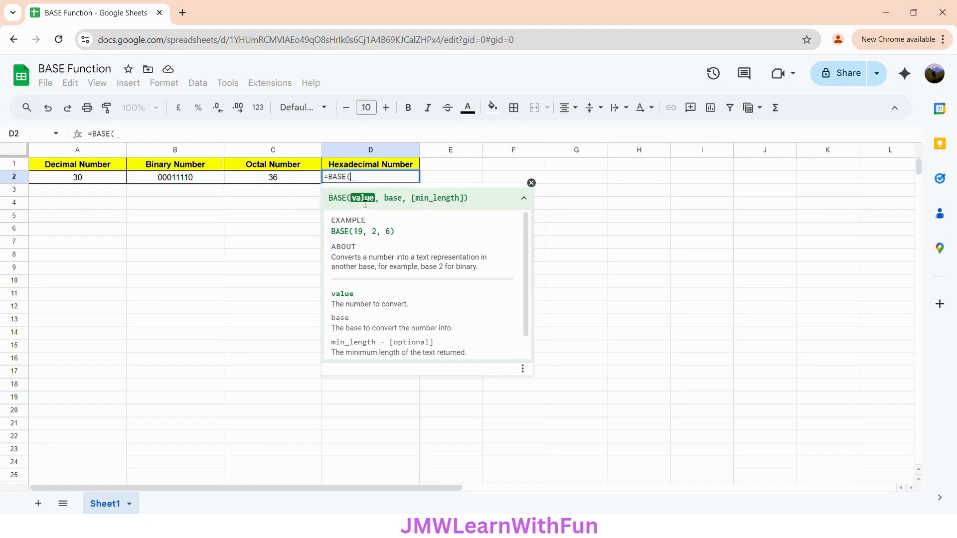
{"action": "left_click", "coordinate": [106, 184]}
{"action": "type", "text": ","}
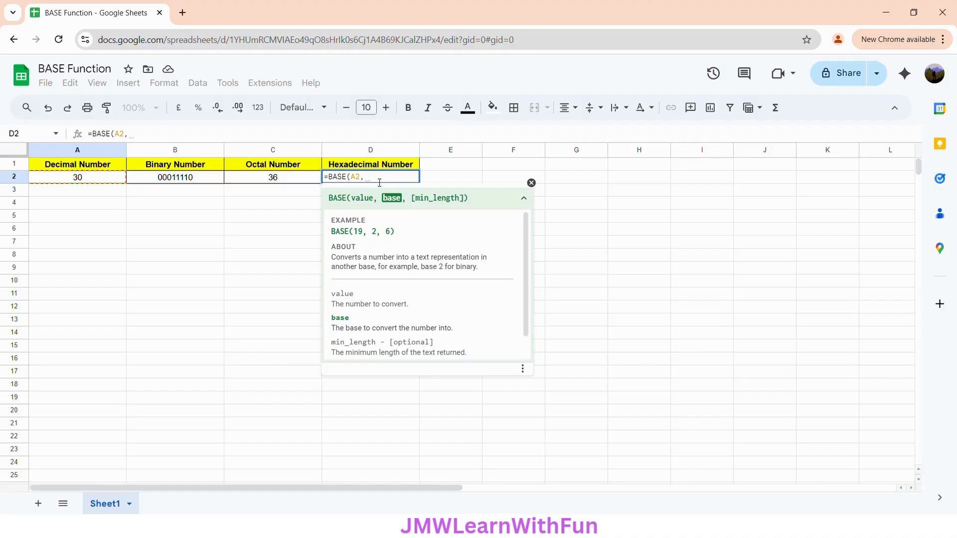
{"action": "type", "text": "16"}
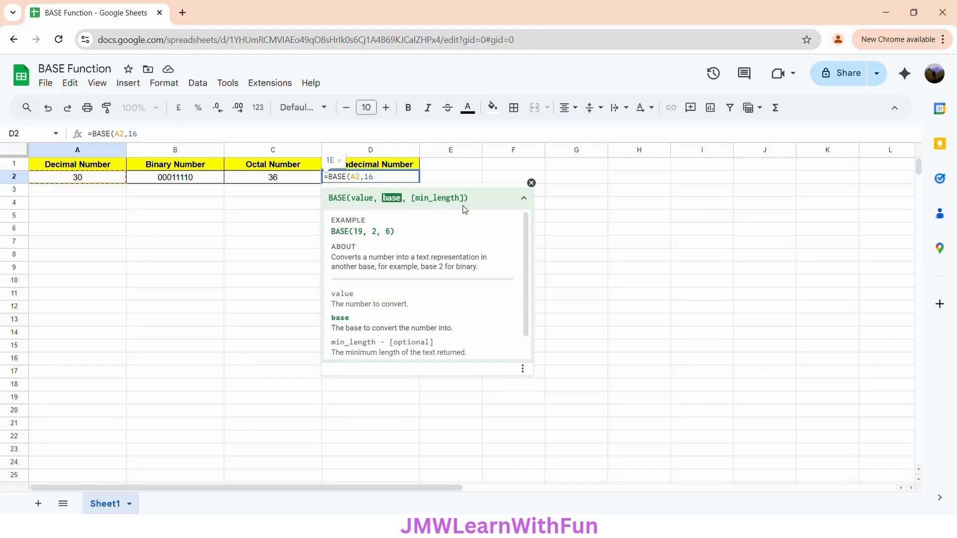
{"action": "type", "text": ")"}
{"action": "key", "text": "Return"}
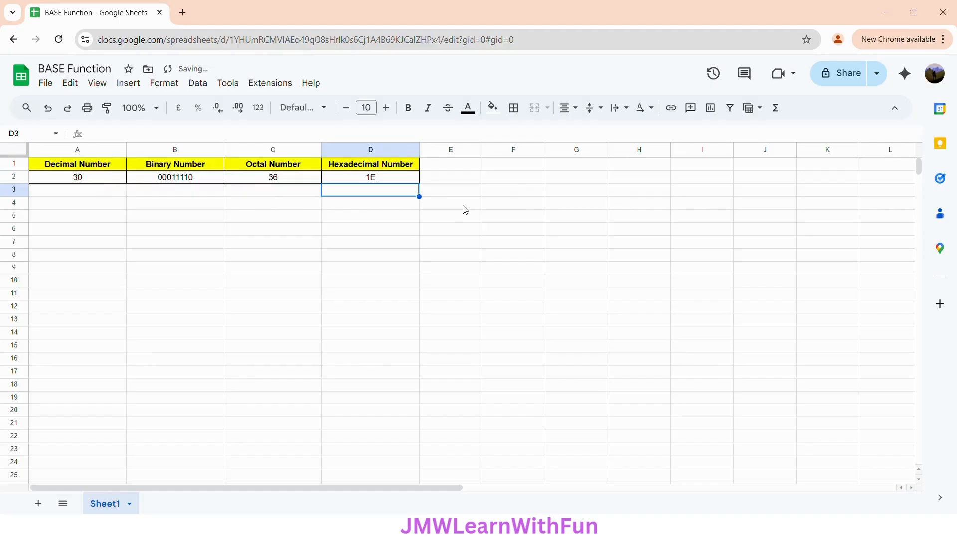
{"action": "left_click", "coordinate": [384, 182]}
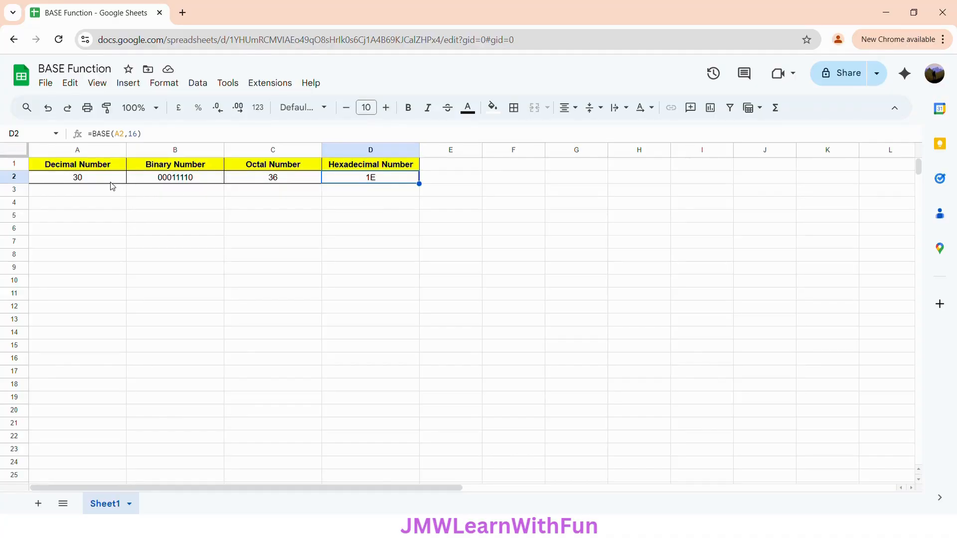
{"action": "left_click", "coordinate": [168, 180]}
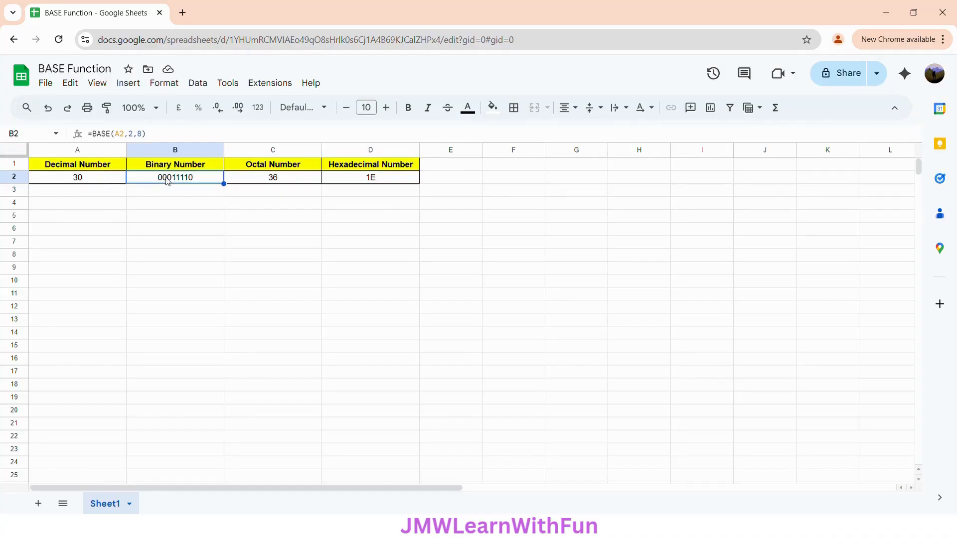